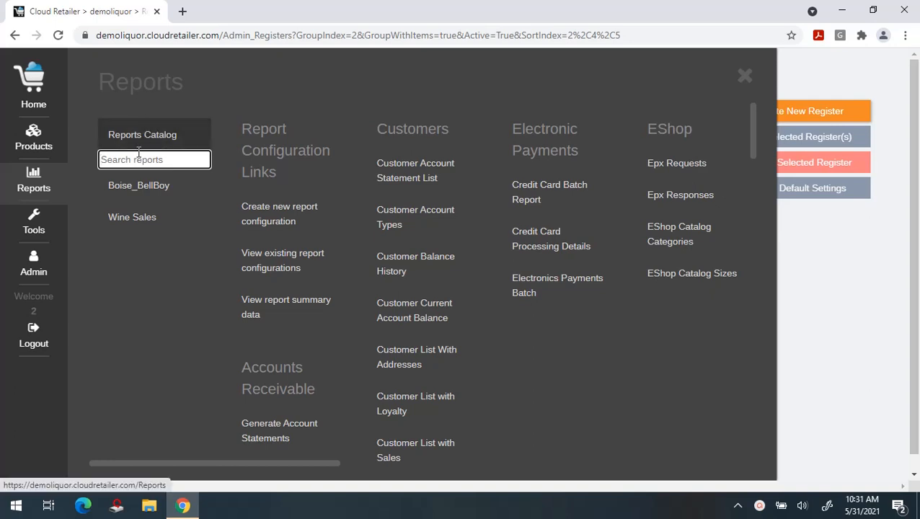
Step: Search the reports for "sale" and open the Detailed Sales with Customer Data report
{"action": "scroll", "coordinate": [380, 273], "scroll_direction": "down", "scroll_amount": 6}
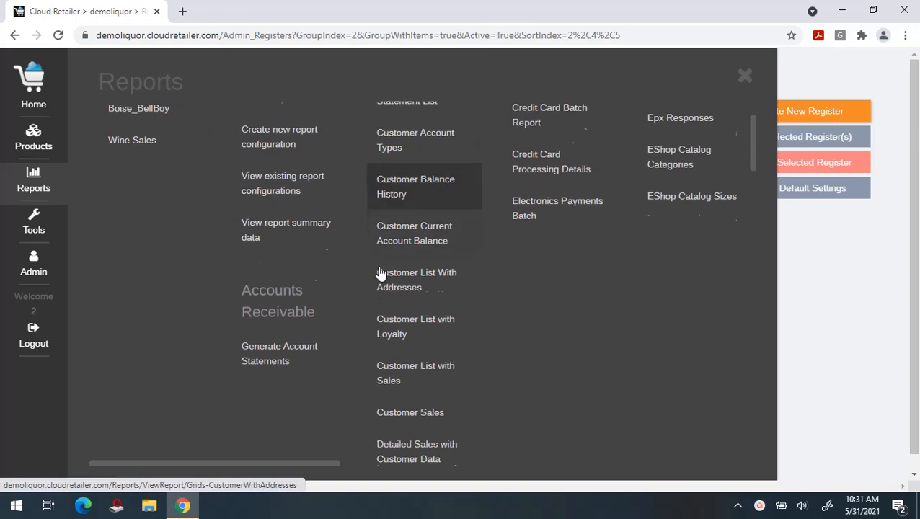
{"action": "scroll", "coordinate": [380, 273], "scroll_direction": "up", "scroll_amount": 6}
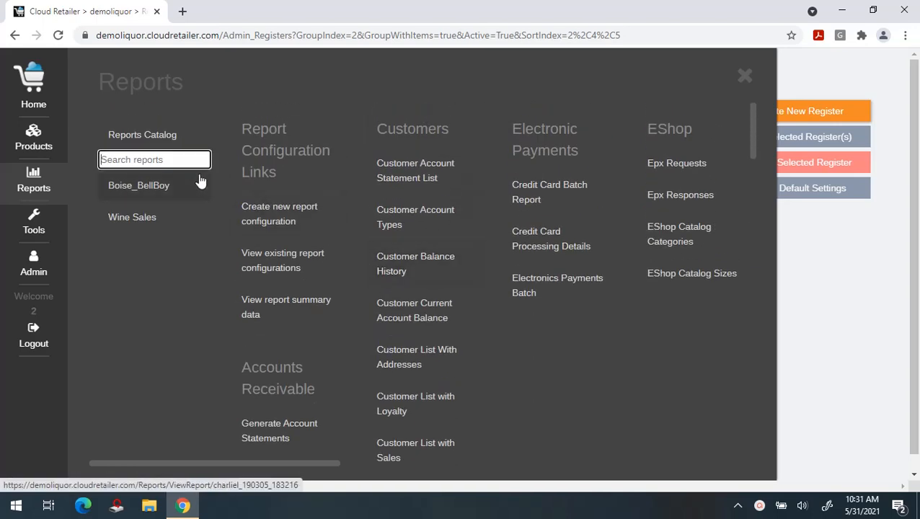
{"action": "left_click", "coordinate": [155, 158]}
{"action": "type", "text": "sale"}
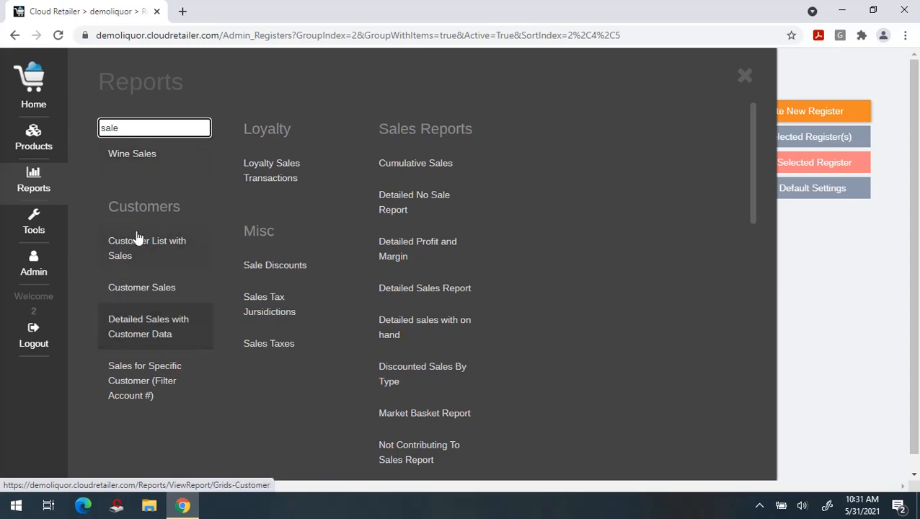
{"action": "left_click", "coordinate": [153, 331]}
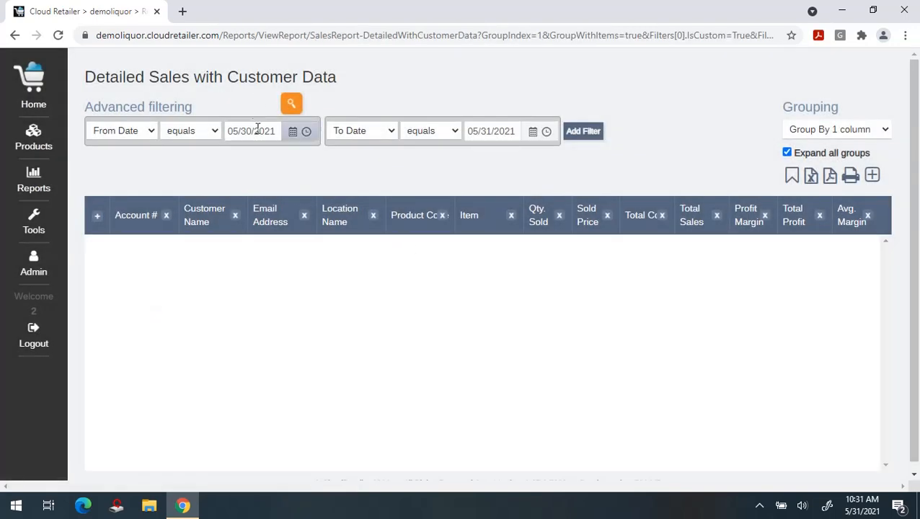
Step: Set the report's From Date to 3/1/2021, add a blank Account # filter, and run the report
{"action": "left_click", "coordinate": [292, 135]}
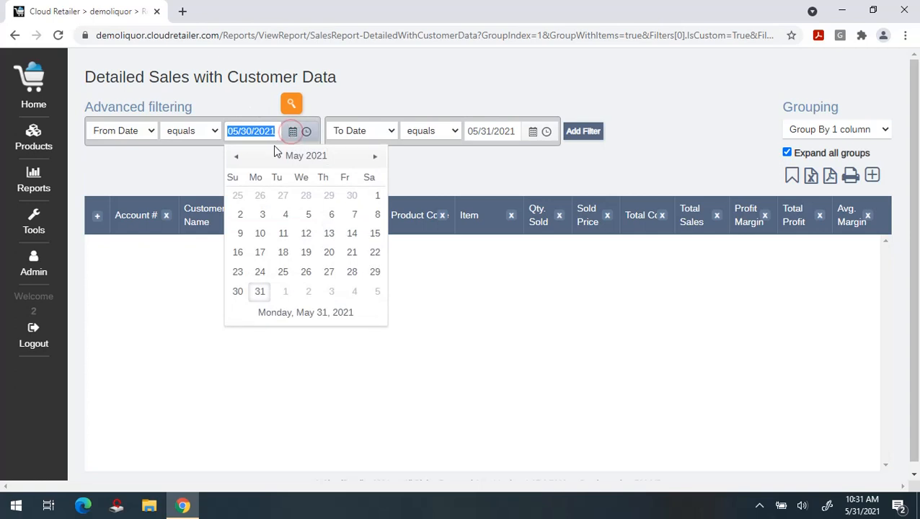
{"action": "left_click", "coordinate": [236, 156]}
{"action": "left_click", "coordinate": [236, 157]}
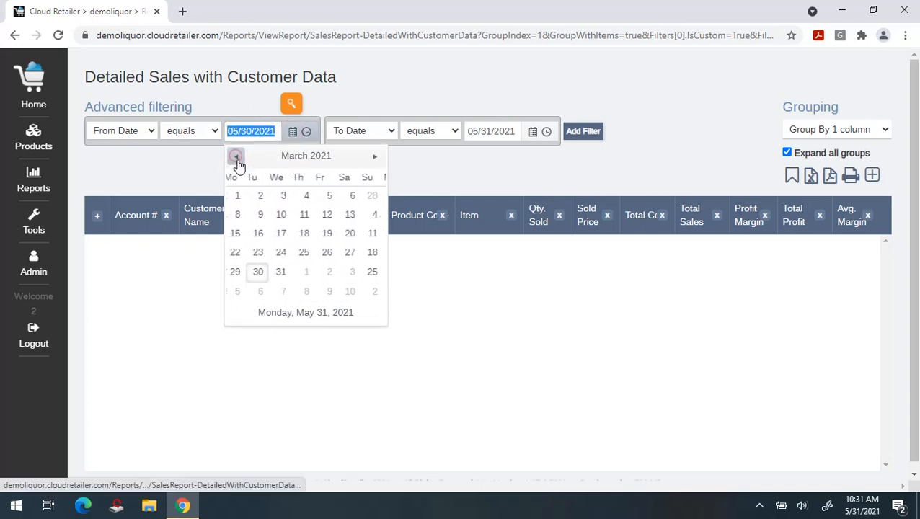
{"action": "left_click", "coordinate": [260, 195]}
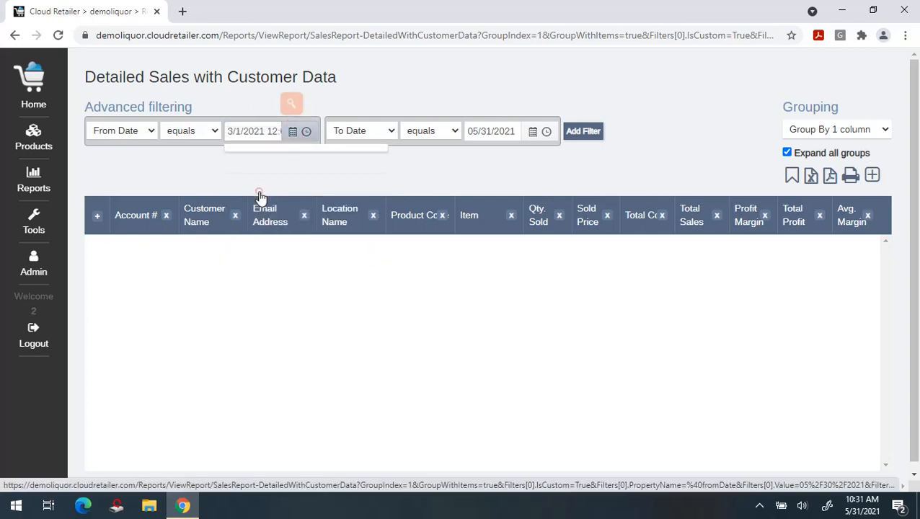
{"action": "left_click", "coordinate": [577, 132]}
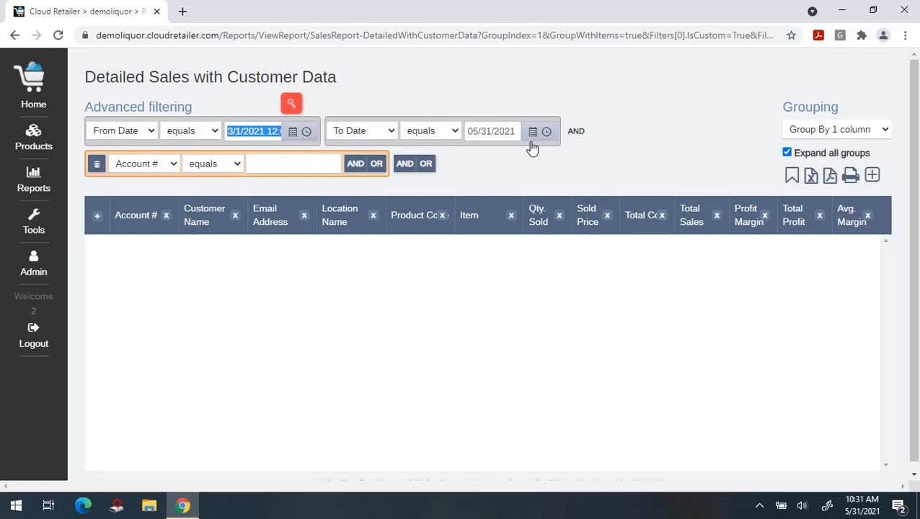
{"action": "left_click", "coordinate": [291, 102]}
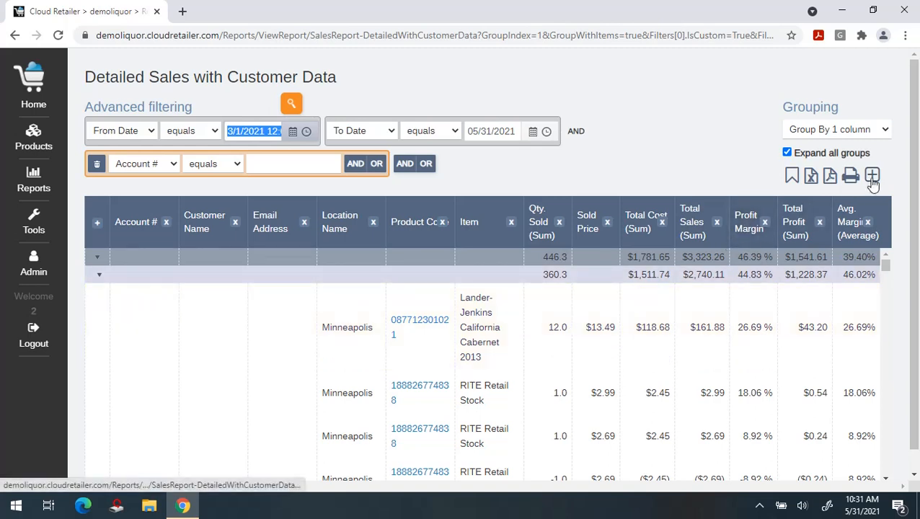
Step: Set the report to No Grouping and show the list of additional columns that can be added
{"action": "left_click", "coordinate": [821, 126]}
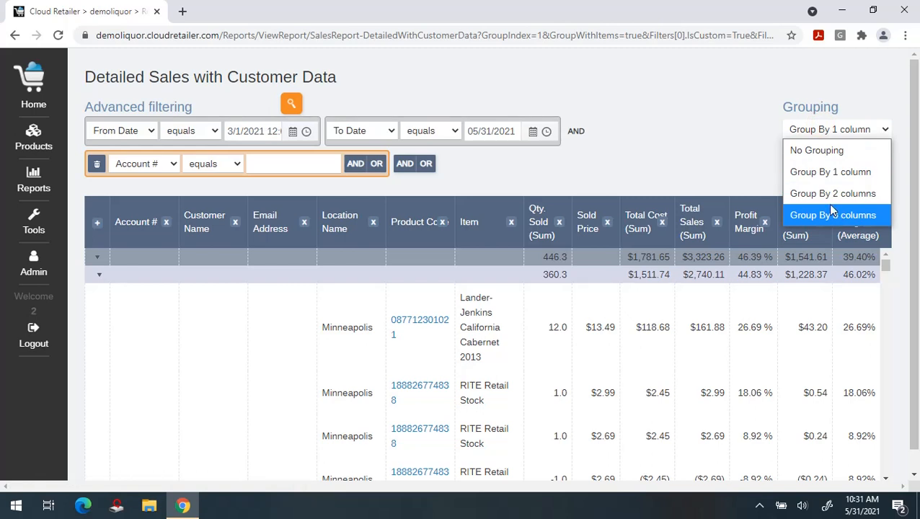
{"action": "left_click", "coordinate": [823, 151]}
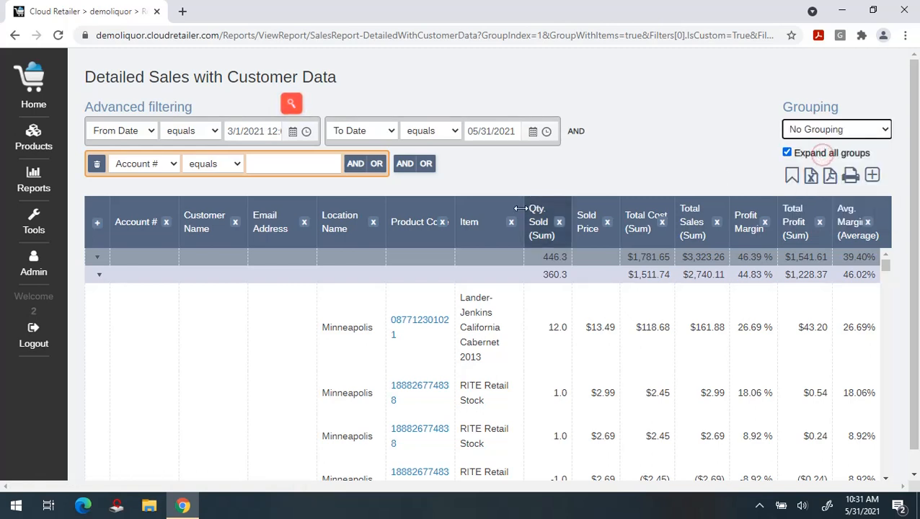
{"action": "left_click", "coordinate": [96, 223]}
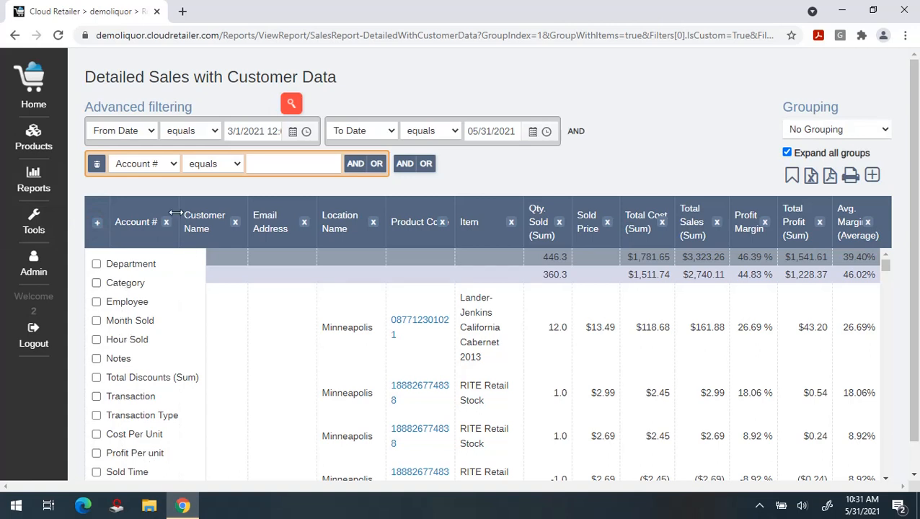
Step: Draft a new report configuration titled "custom report" from the current report and close it without saving
{"action": "left_click", "coordinate": [792, 178]}
{"action": "left_click", "coordinate": [765, 199]}
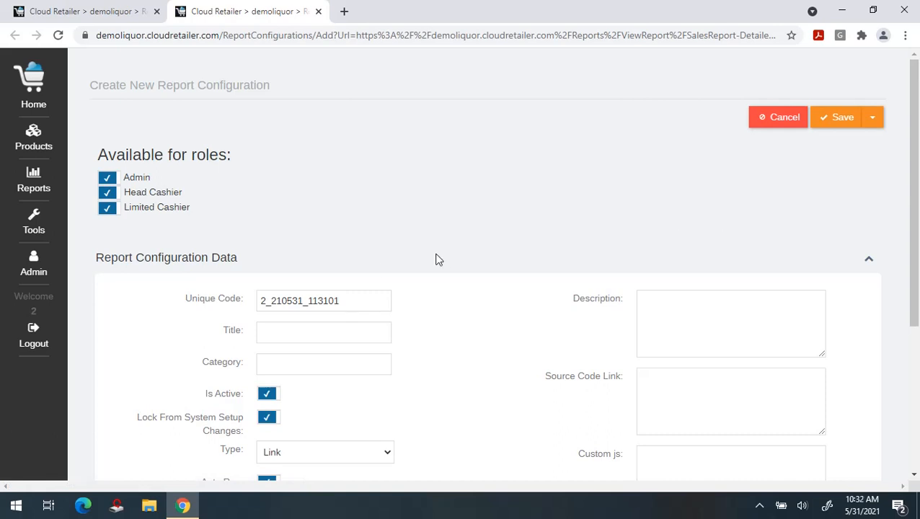
{"action": "left_click", "coordinate": [289, 333]}
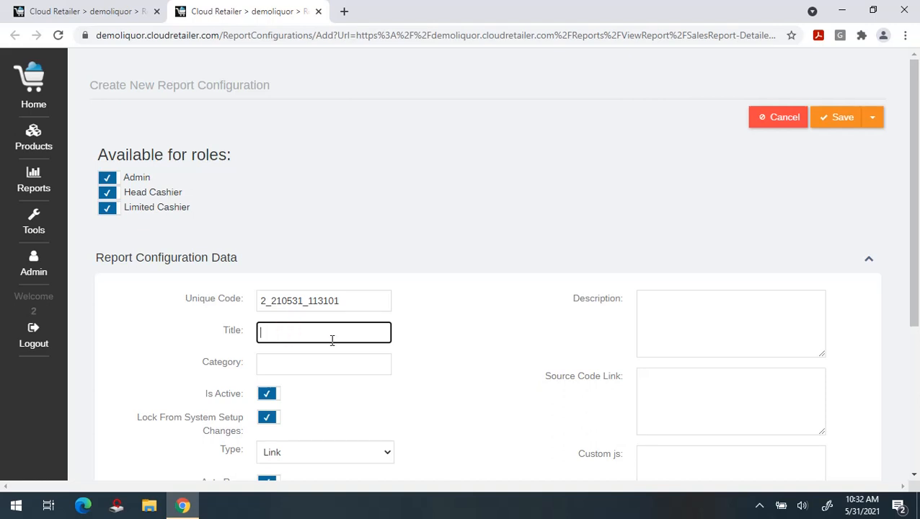
{"action": "scroll", "coordinate": [332, 342], "scroll_direction": "down", "scroll_amount": 2}
{"action": "type", "text": "cust"}
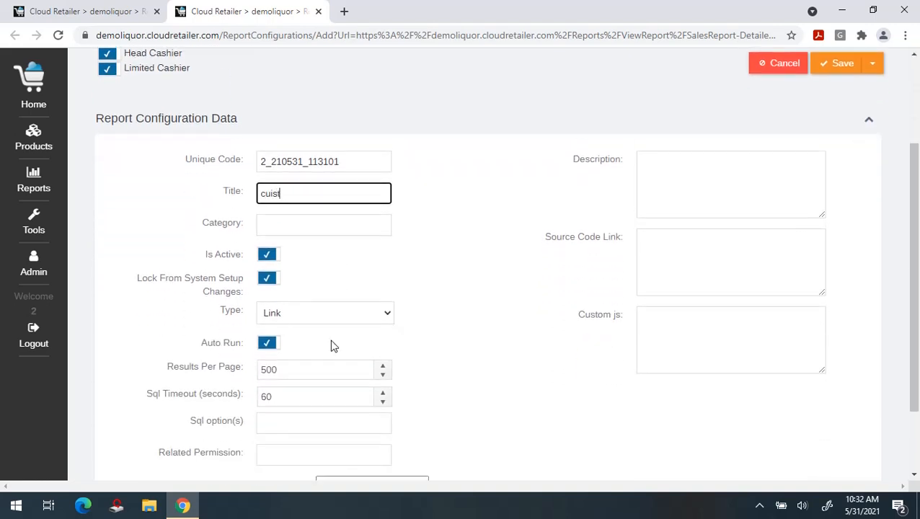
{"action": "key", "text": "BackSpace"}
{"action": "key", "text": "BackSpace"}
{"action": "type", "text": "stomer"}
{"action": "key", "text": "BackSpace"}
{"action": "key", "text": "BackSpace"}
{"action": "type", "text": "m report"}
{"action": "left_click", "coordinate": [318, 11]}
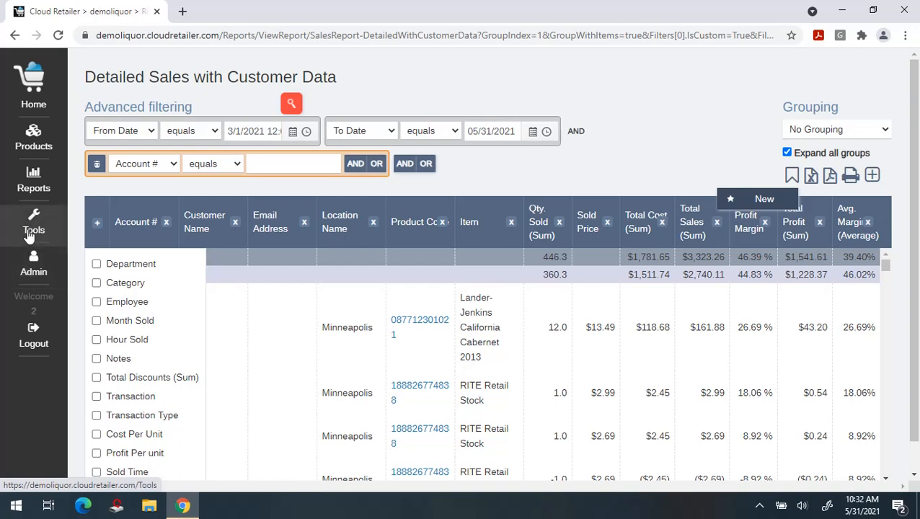
Step: Search the admin options for "task" and open Task pads
{"action": "left_click", "coordinate": [36, 274]}
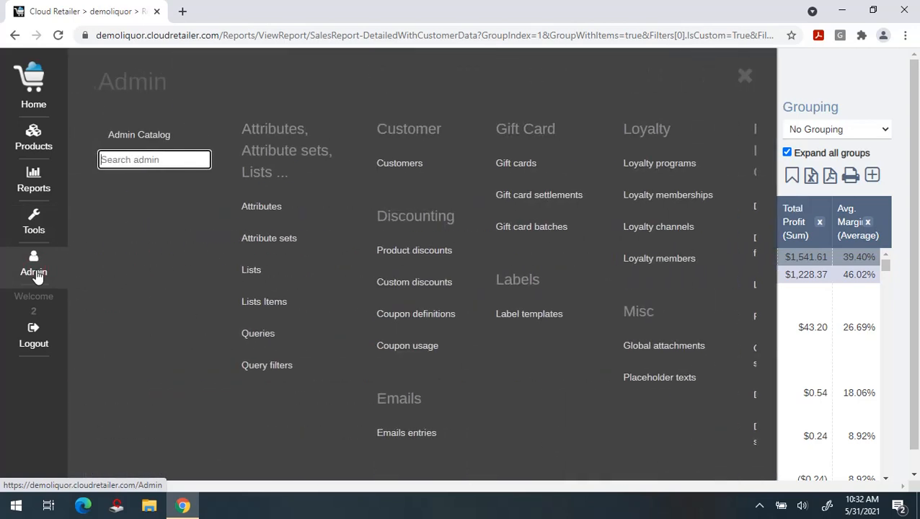
{"action": "type", "text": "ta"}
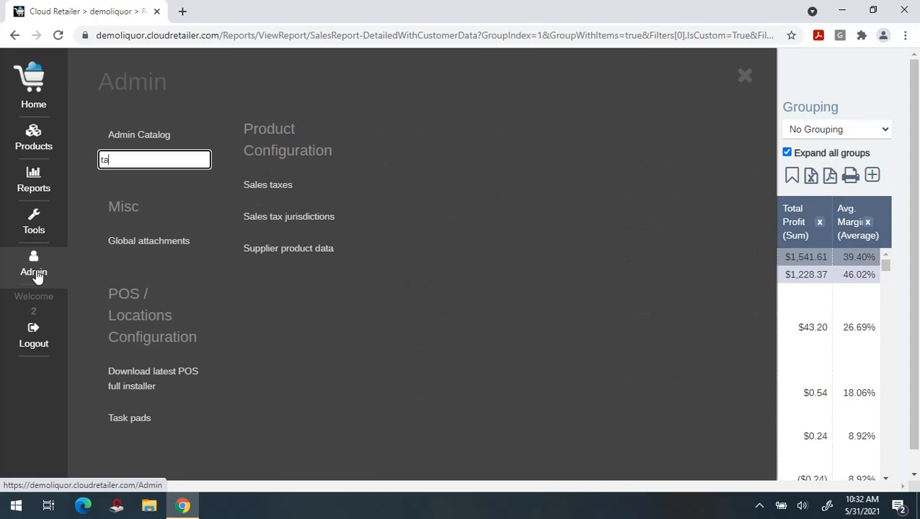
{"action": "type", "text": "sk"}
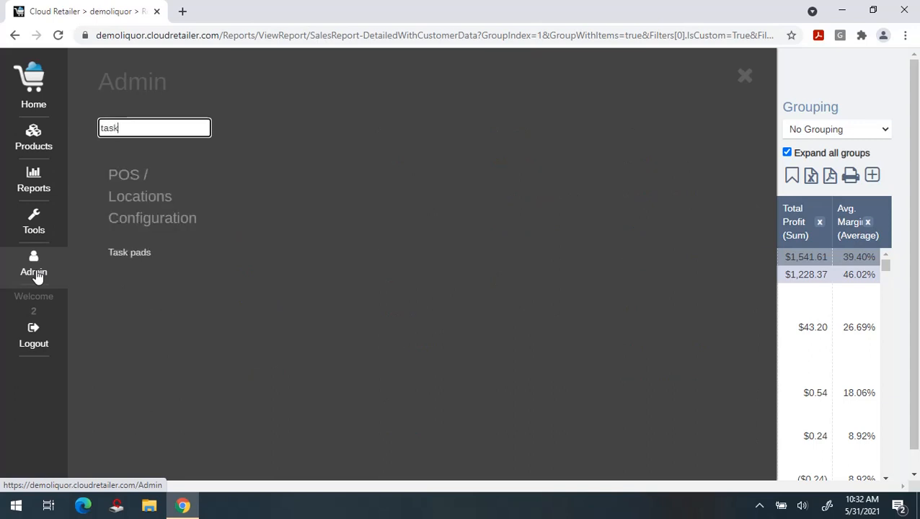
{"action": "left_click", "coordinate": [128, 258]}
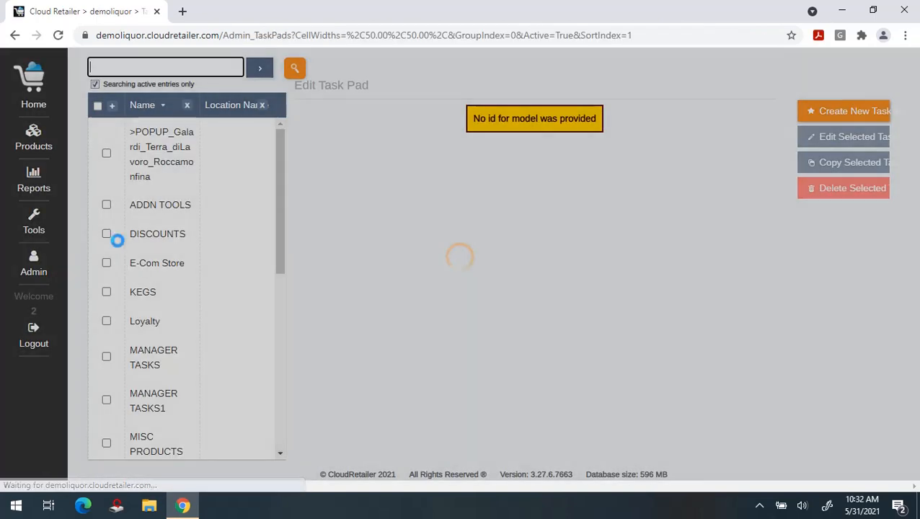
Step: Select the POS DEFAULT Surface Pro task pad and open it for editing
{"action": "scroll", "coordinate": [200, 320], "scroll_direction": "down", "scroll_amount": 3}
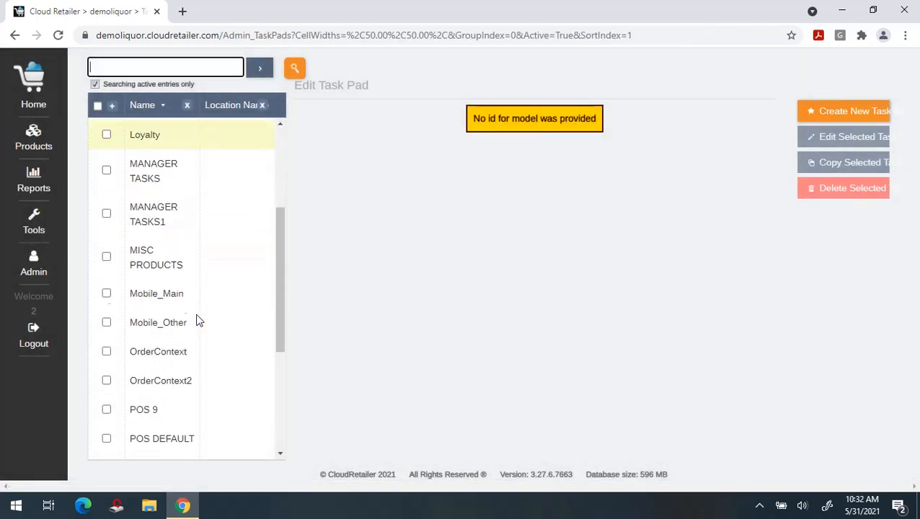
{"action": "scroll", "coordinate": [199, 321], "scroll_direction": "down", "scroll_amount": 1}
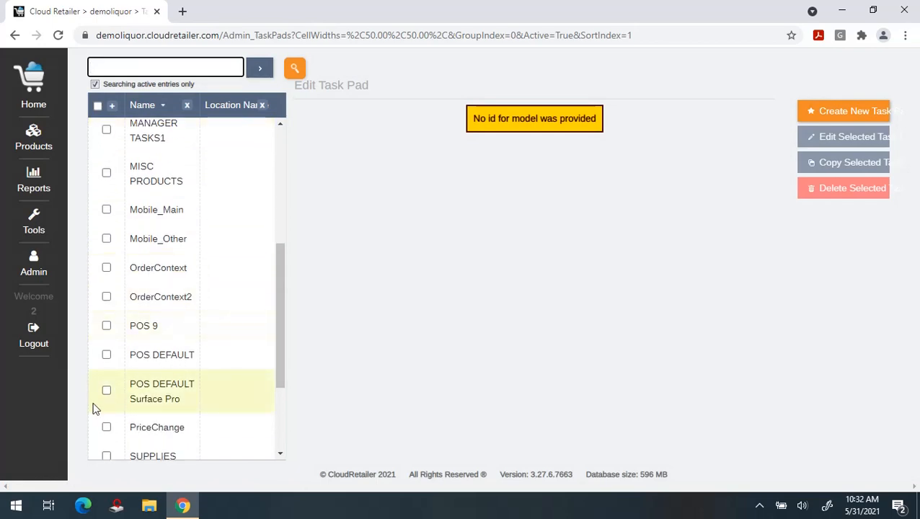
{"action": "left_click", "coordinate": [107, 391]}
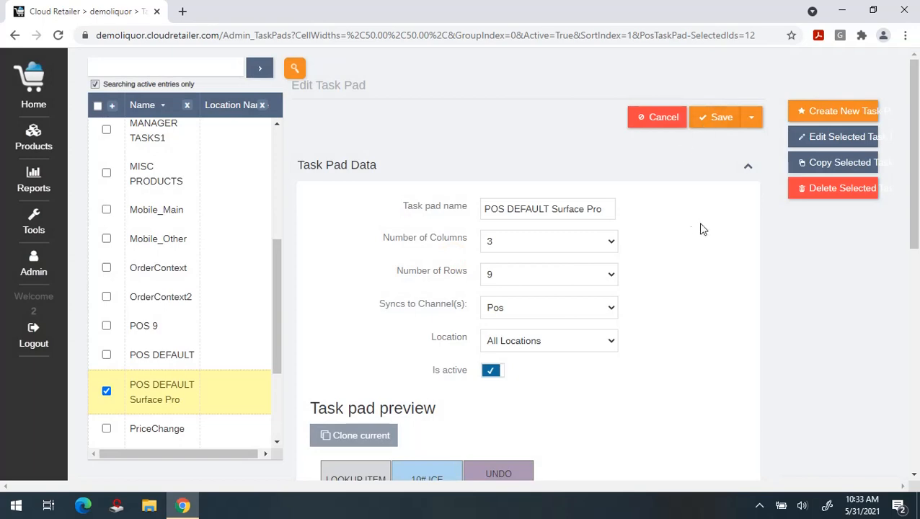
{"action": "scroll", "coordinate": [685, 235], "scroll_direction": "down", "scroll_amount": 3}
{"action": "scroll", "coordinate": [678, 237], "scroll_direction": "up", "scroll_amount": 4}
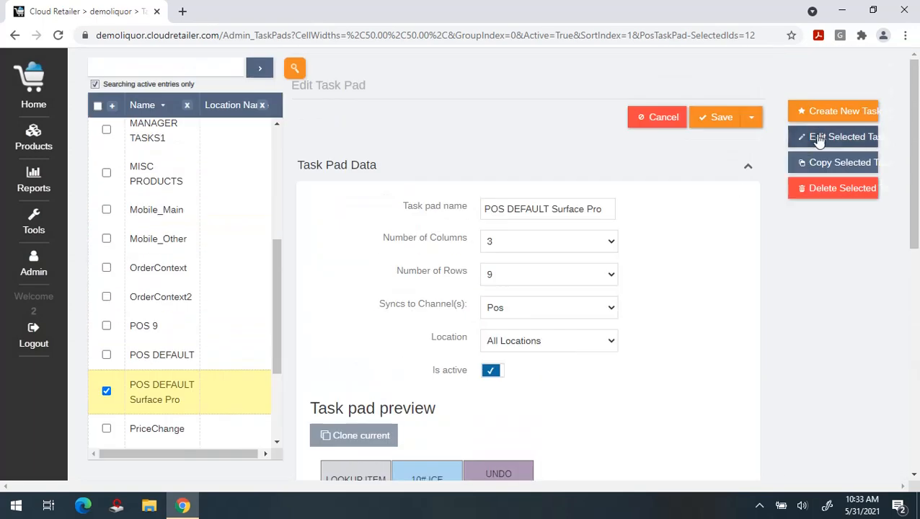
{"action": "left_click", "coordinate": [820, 138]}
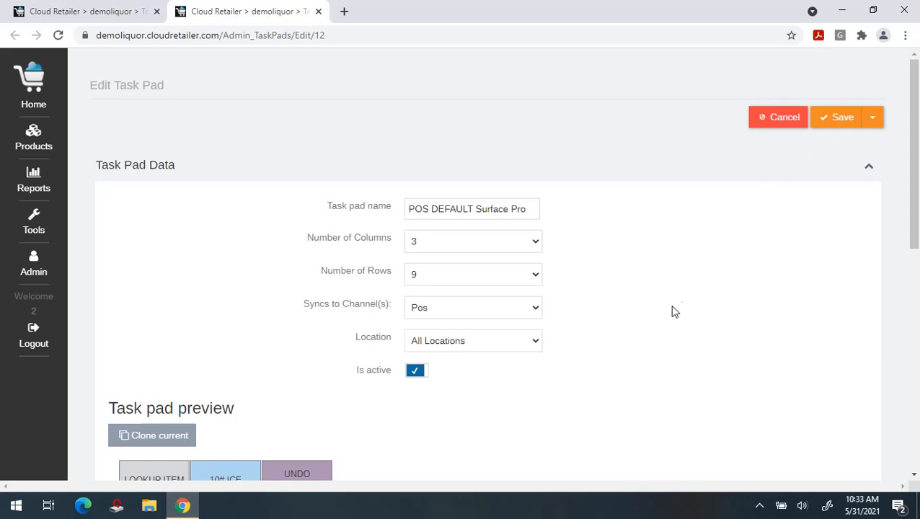
Step: Review the task pad's button layout in the preview and open the SUBTOTAL button's settings
{"action": "scroll", "coordinate": [678, 306], "scroll_direction": "down", "scroll_amount": 4}
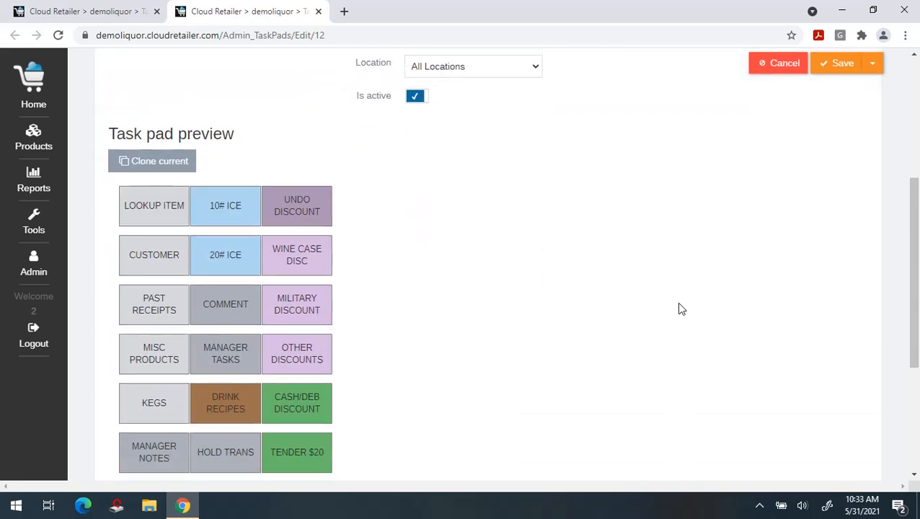
{"action": "scroll", "coordinate": [681, 308], "scroll_direction": "down", "scroll_amount": 3}
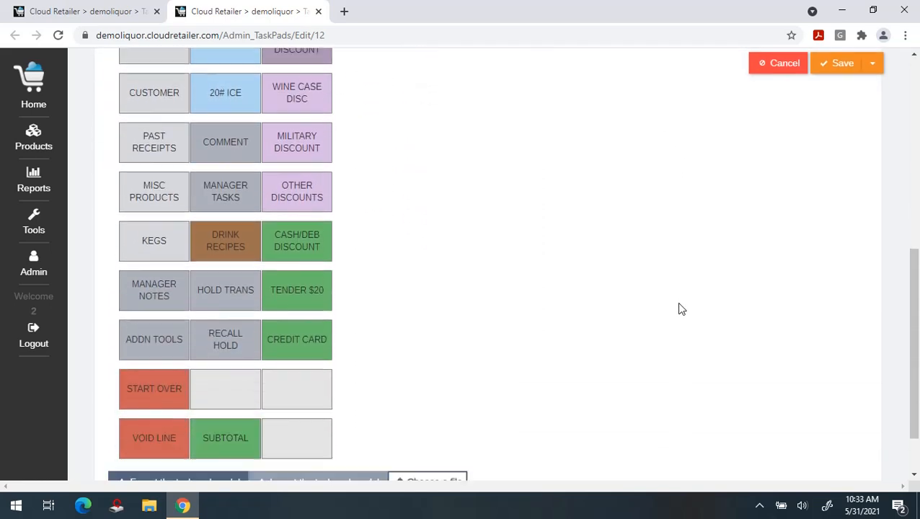
{"action": "scroll", "coordinate": [682, 308], "scroll_direction": "up", "scroll_amount": 7}
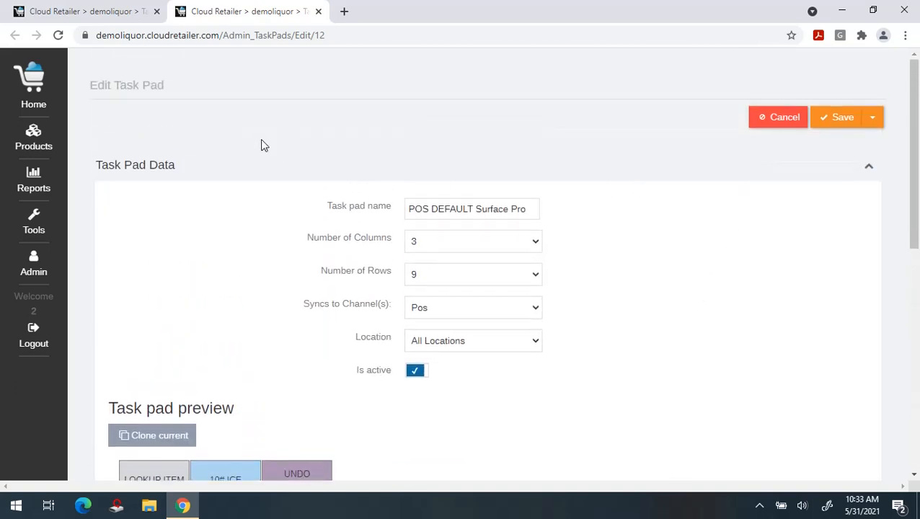
{"action": "scroll", "coordinate": [238, 248], "scroll_direction": "down", "scroll_amount": 4}
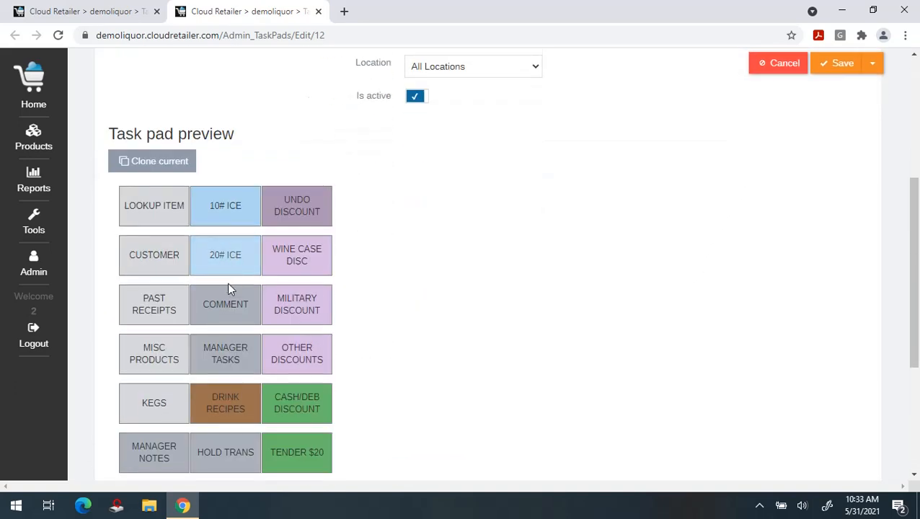
{"action": "scroll", "coordinate": [229, 293], "scroll_direction": "down", "scroll_amount": 3}
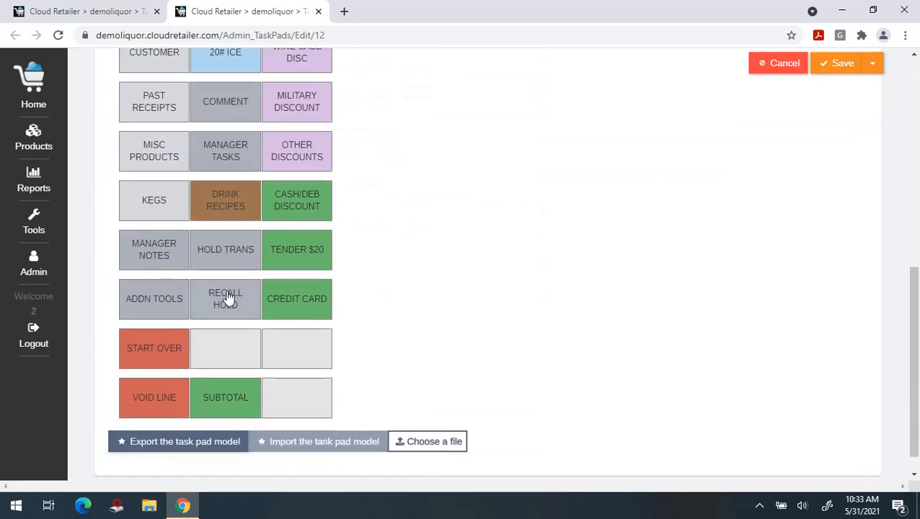
{"action": "left_click", "coordinate": [212, 392]}
{"action": "scroll", "coordinate": [396, 340], "scroll_direction": "down", "scroll_amount": 2}
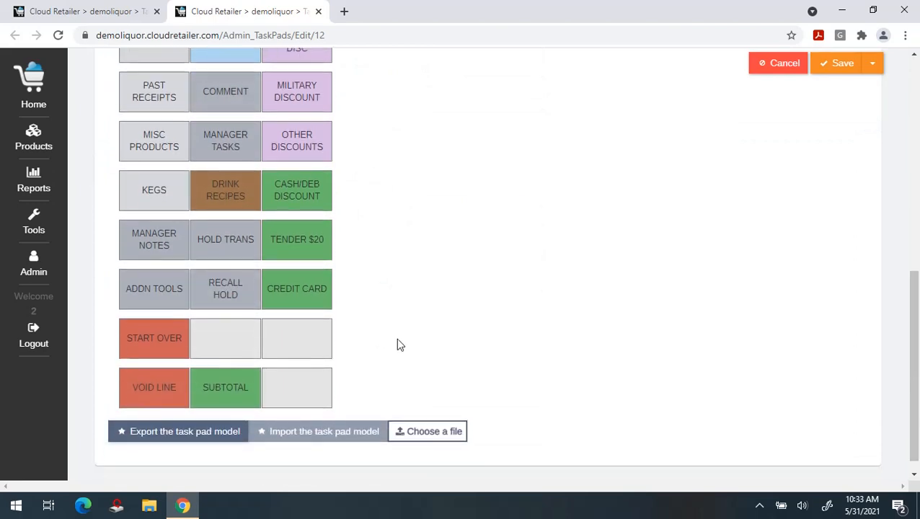
{"action": "left_click", "coordinate": [235, 355]}
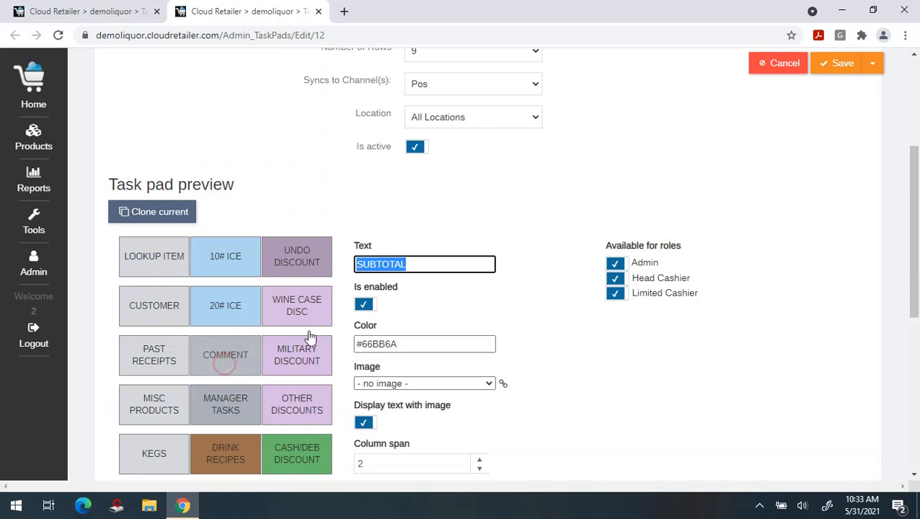
Step: Examine the SUBTOTAL button's command and the function keys available for its mapped key
{"action": "scroll", "coordinate": [561, 334], "scroll_direction": "down", "scroll_amount": 5}
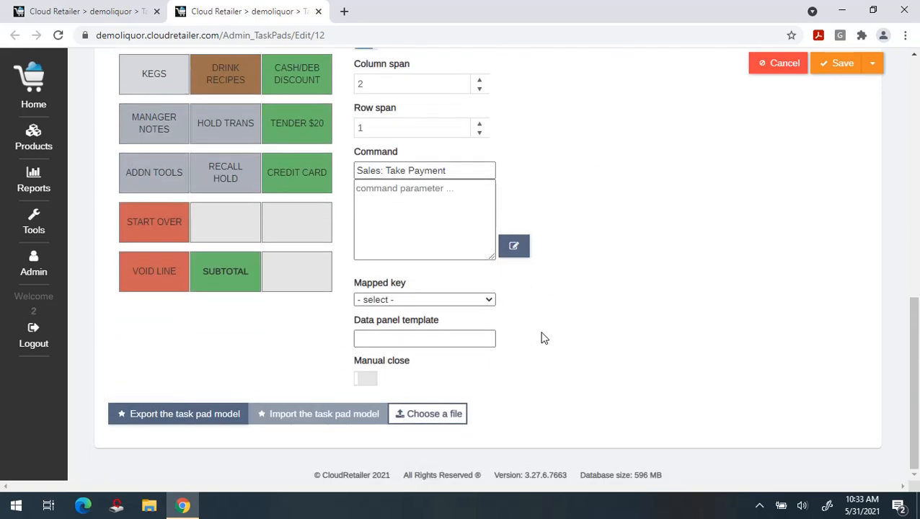
{"action": "left_click", "coordinate": [427, 300]}
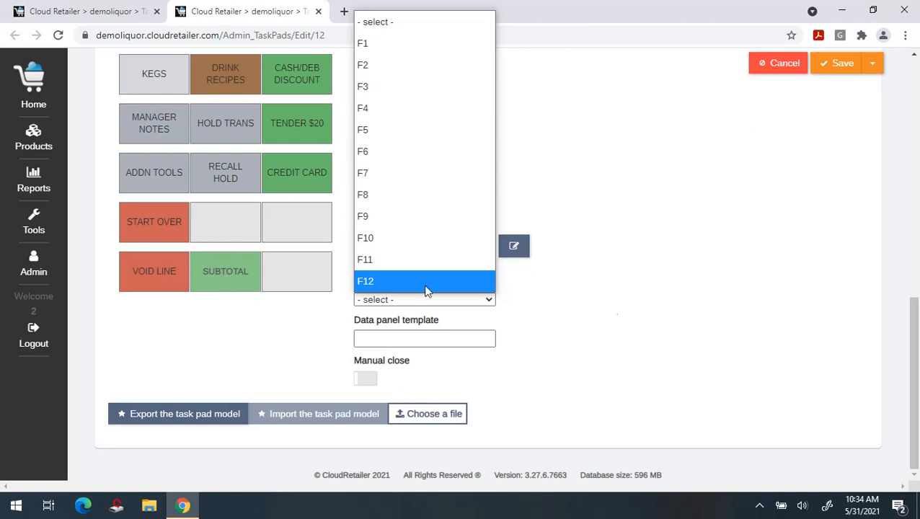
{"action": "left_click", "coordinate": [656, 317]}
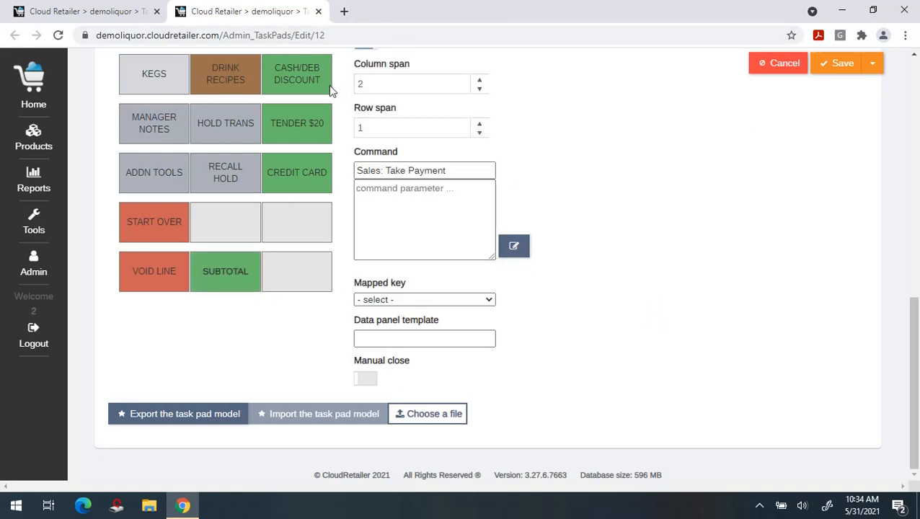
Step: Close the task pad's edit page and open Payment methods by searching the admin options for "pay"
{"action": "left_click", "coordinate": [318, 11]}
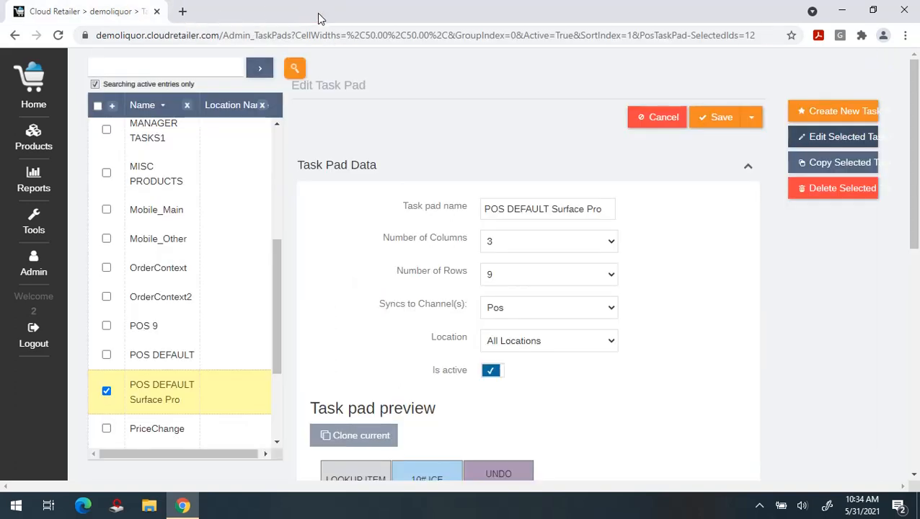
{"action": "left_click", "coordinate": [30, 261]}
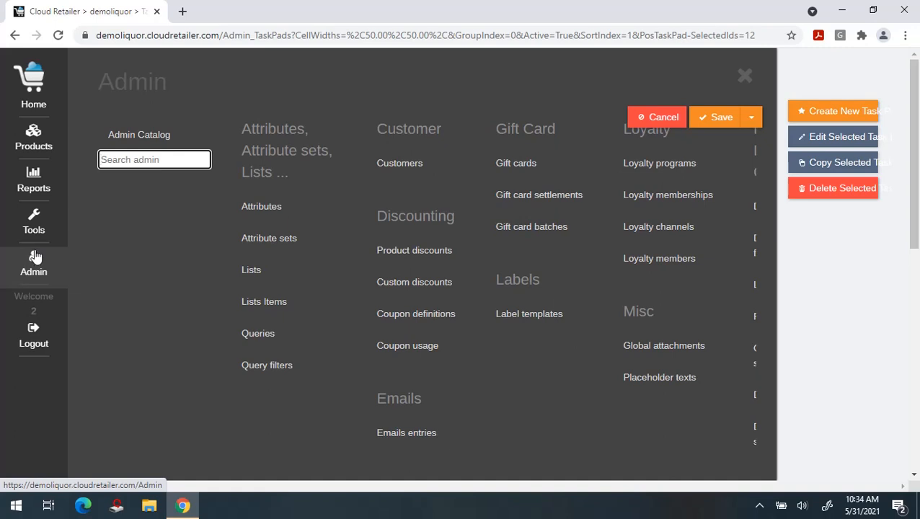
{"action": "left_click", "coordinate": [24, 221]}
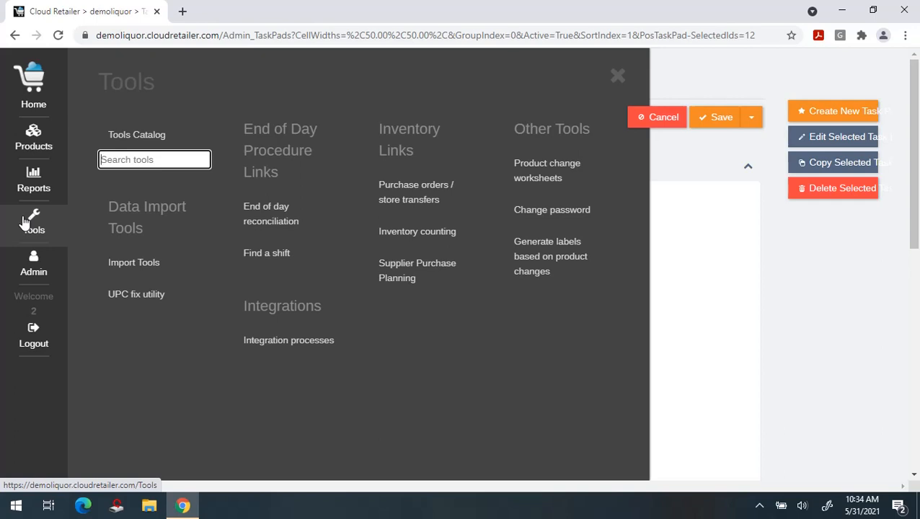
{"action": "left_click", "coordinate": [37, 278]}
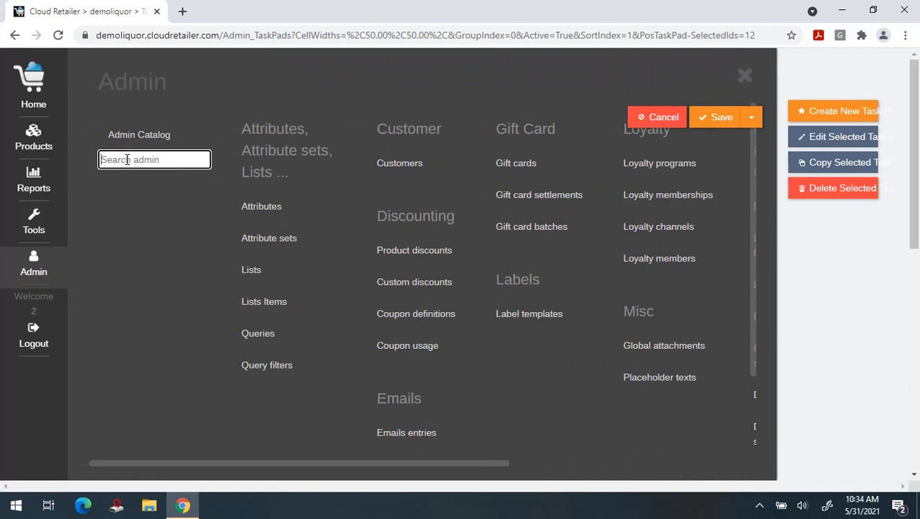
{"action": "type", "text": "pay"}
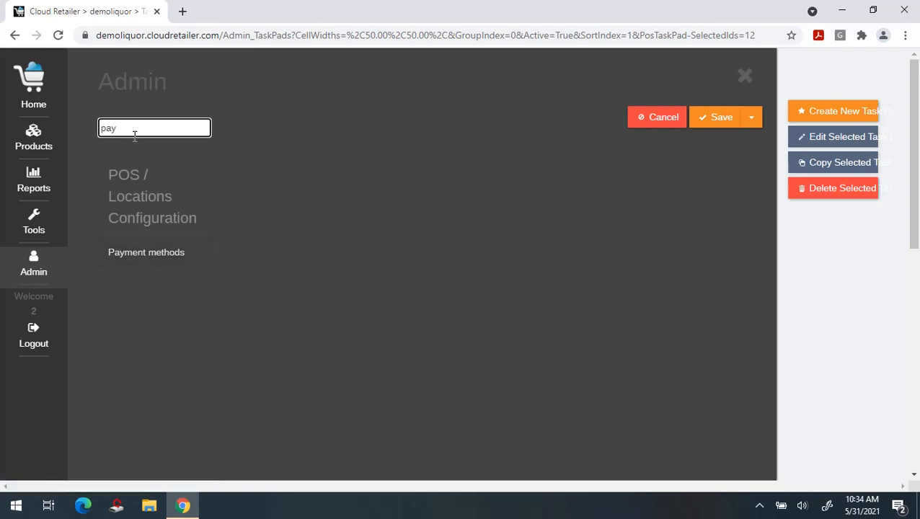
{"action": "left_click", "coordinate": [146, 258]}
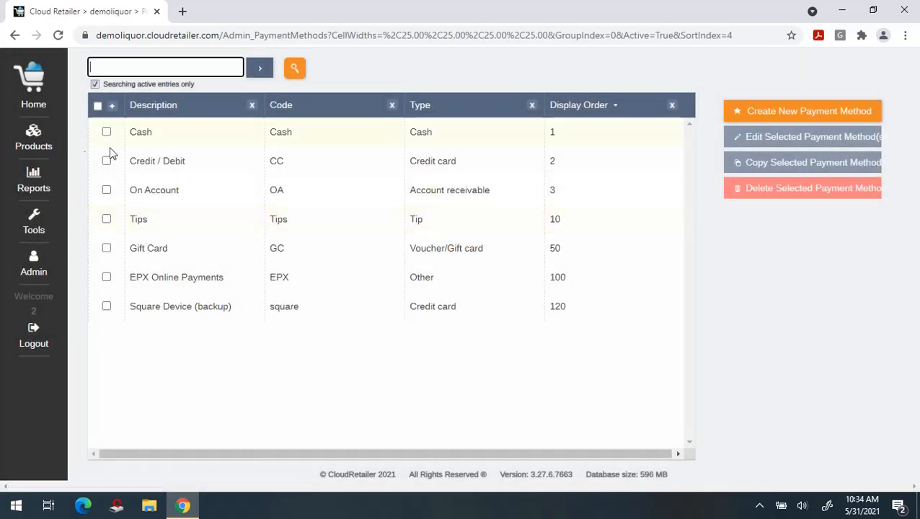
Step: Open the Credit / Debit payment method for editing, review its tender and signature settings, and close its edit page
{"action": "left_click", "coordinate": [106, 161]}
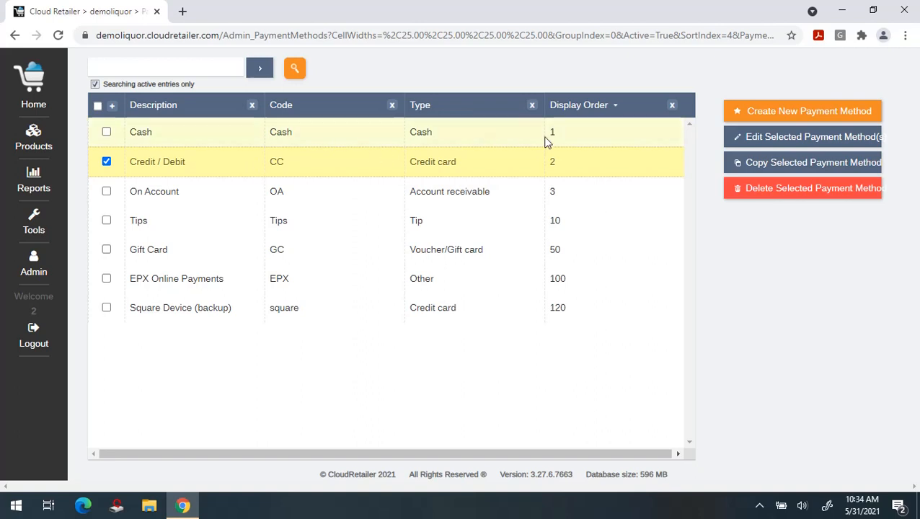
{"action": "left_click", "coordinate": [787, 145]}
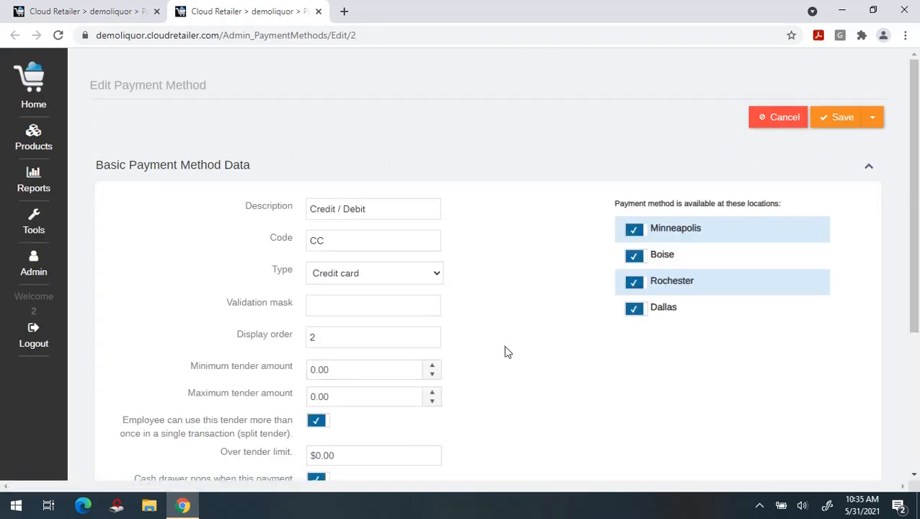
{"action": "scroll", "coordinate": [504, 352], "scroll_direction": "down", "scroll_amount": 3}
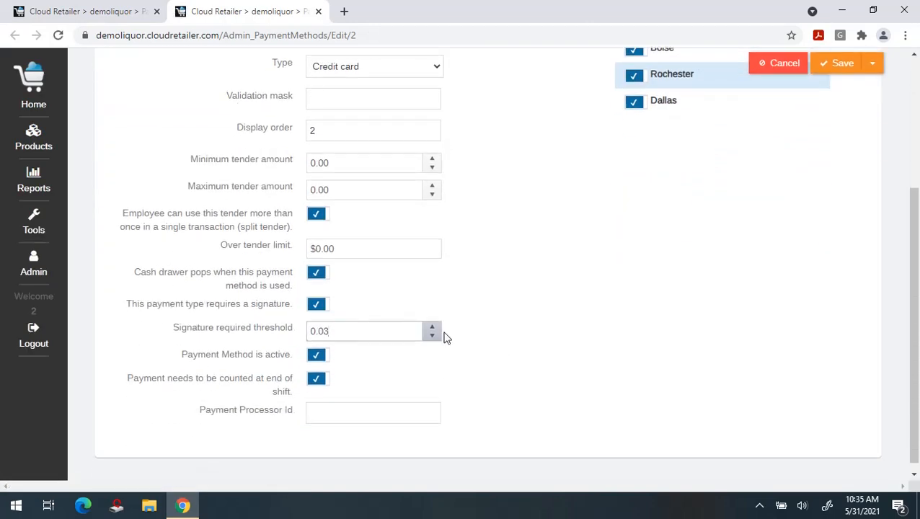
{"action": "scroll", "coordinate": [475, 349], "scroll_direction": "down", "scroll_amount": 1}
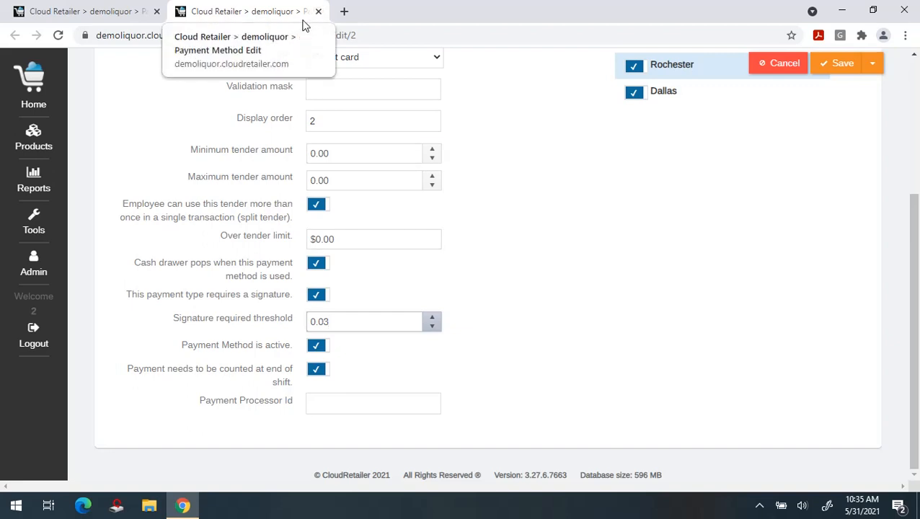
{"action": "left_click", "coordinate": [318, 10]}
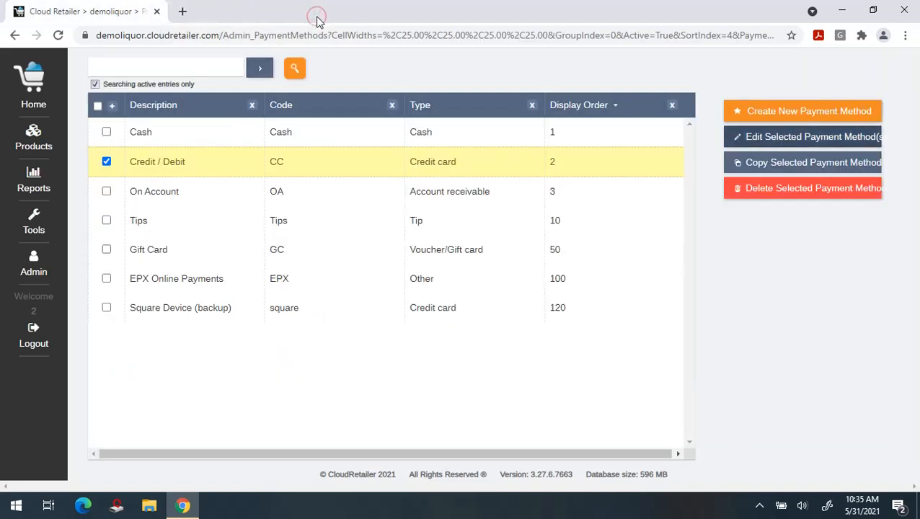